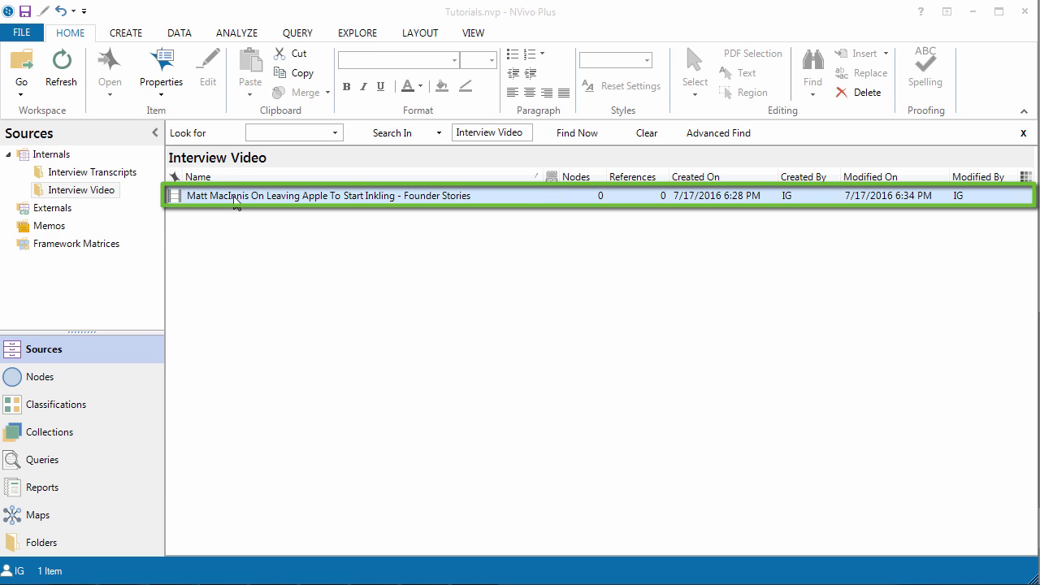
- Open the interview video and start auto coding it by its transcript structure
double_click(225, 203)
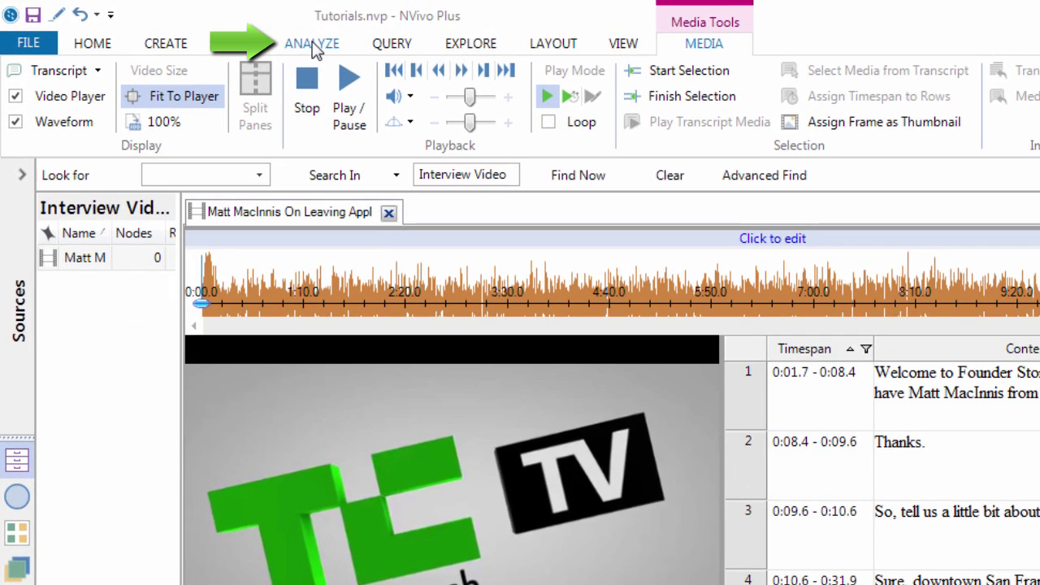
click(311, 43)
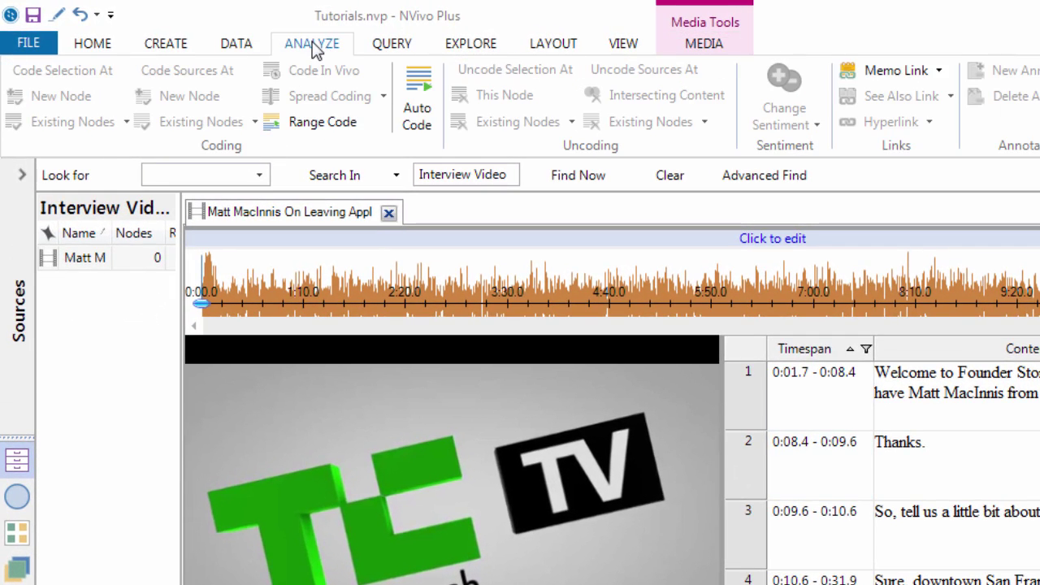
click(416, 119)
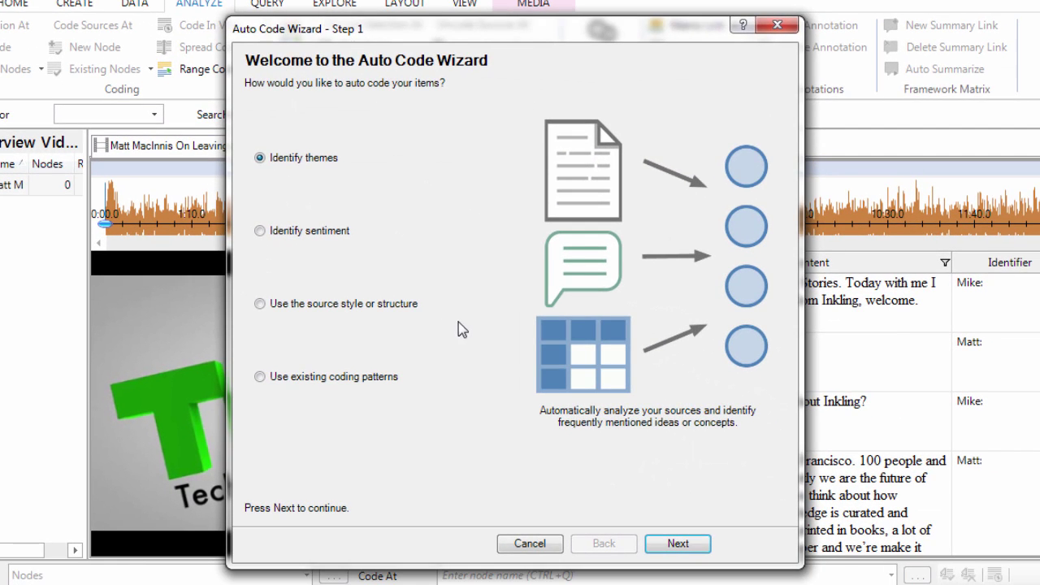
click(260, 303)
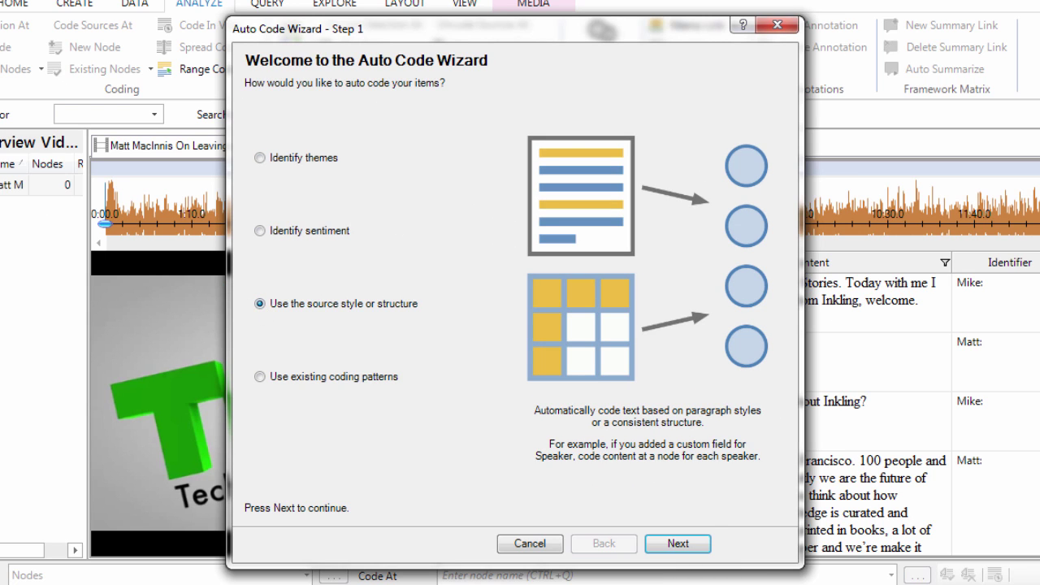
- Keep the Identifier field and code speakers under a new node named 'Inkling'
click(676, 544)
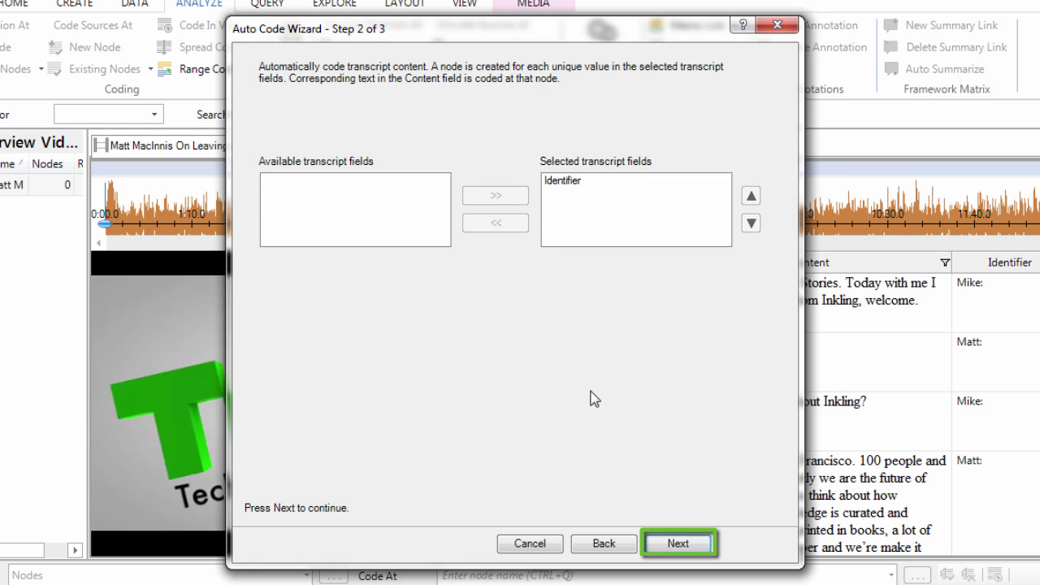
click(688, 547)
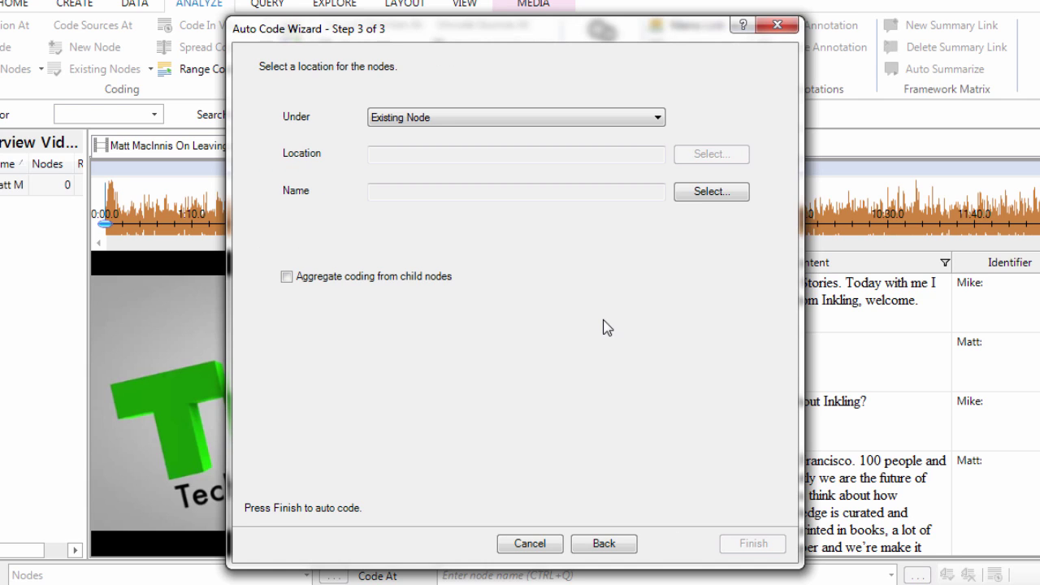
click(657, 119)
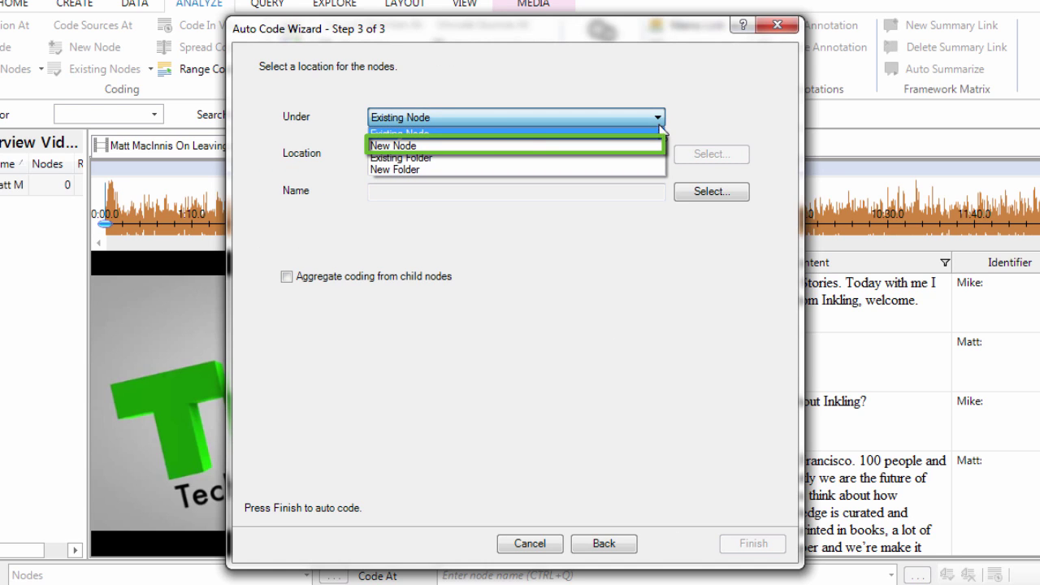
click(411, 145)
click(408, 190)
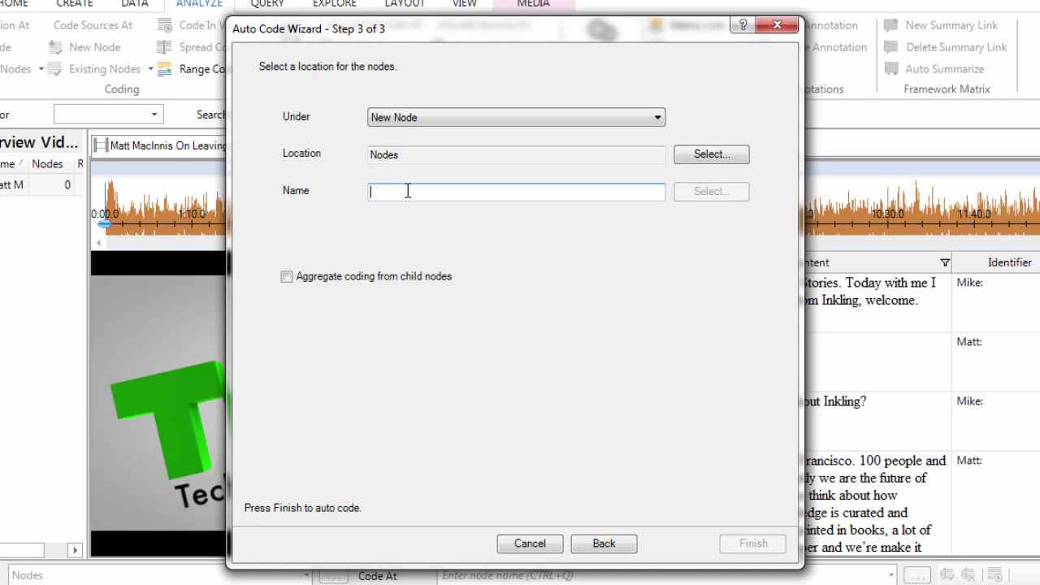
text(In)
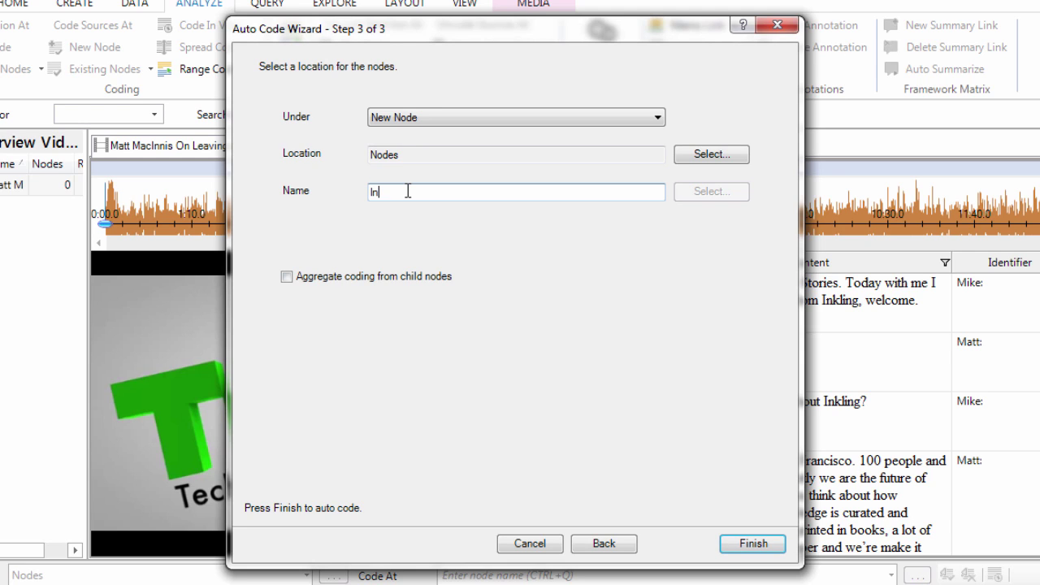
text(kling)
click(747, 546)
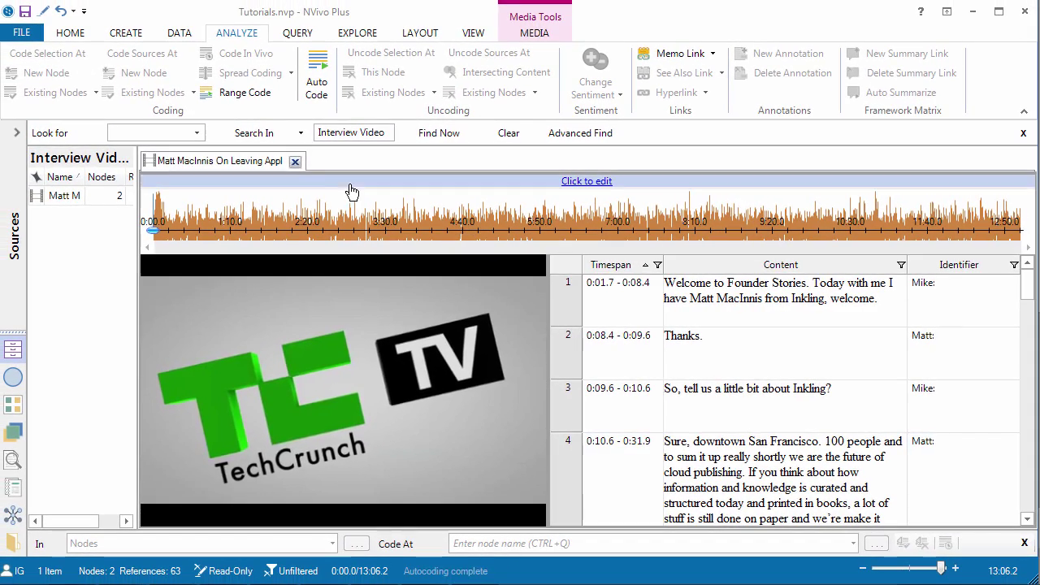
- Close the interview video and show the project's Nodes list
click(296, 161)
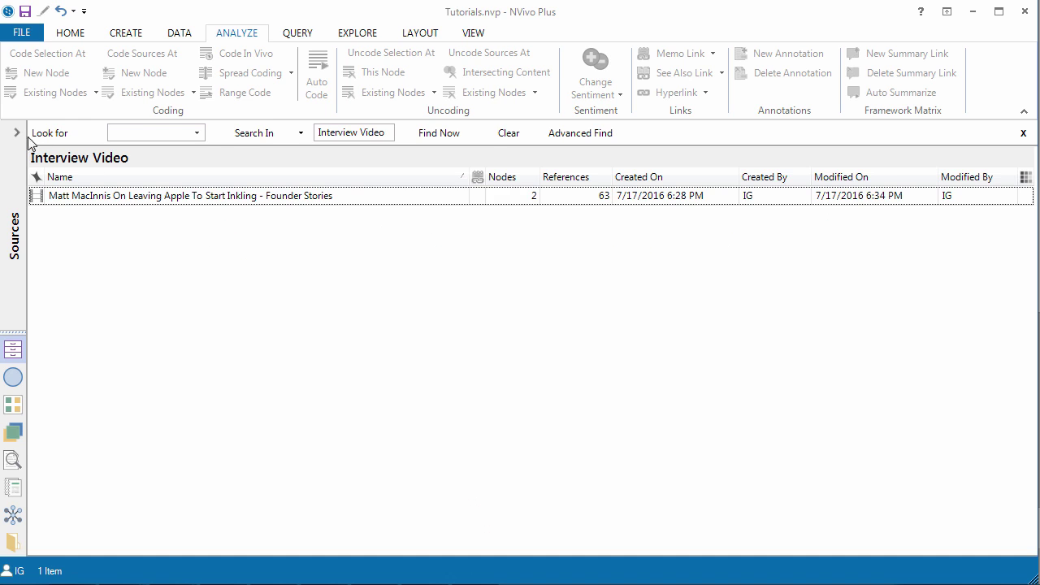
click(16, 132)
click(47, 382)
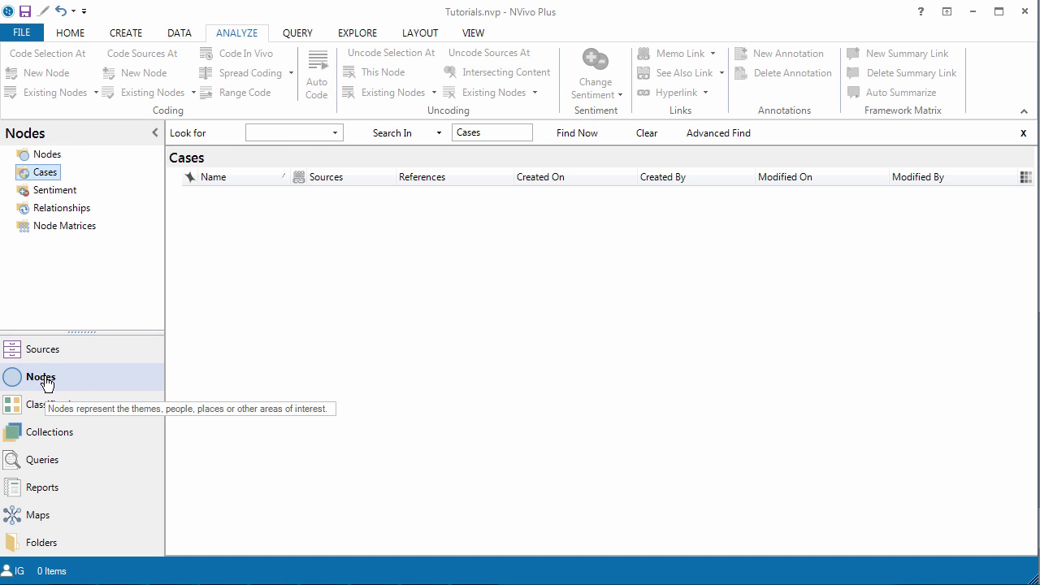
click(45, 384)
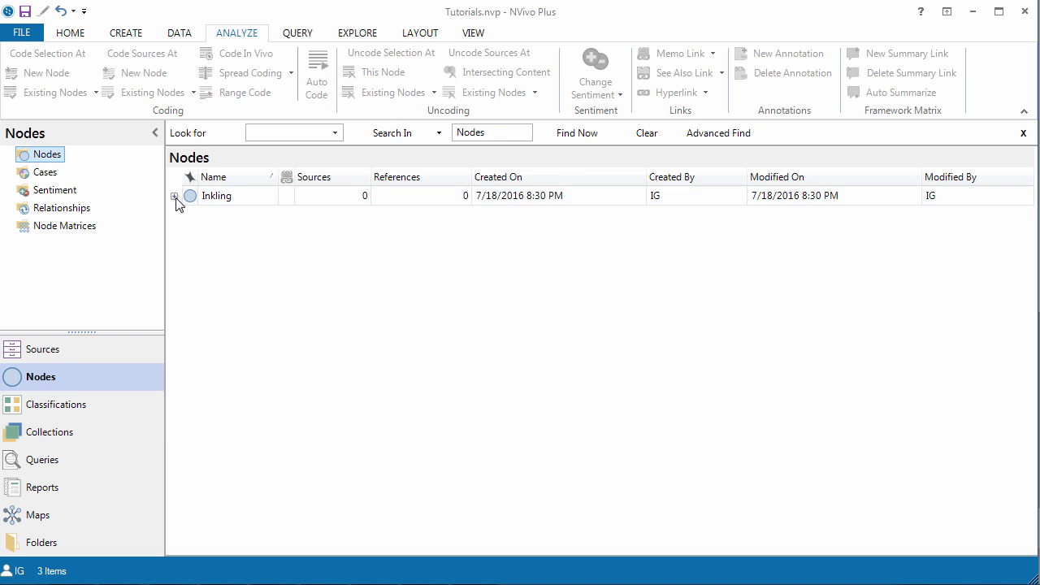
- Expand Inkling to show Matt~ and Mike~, briefly open Matt~, then select it
click(174, 196)
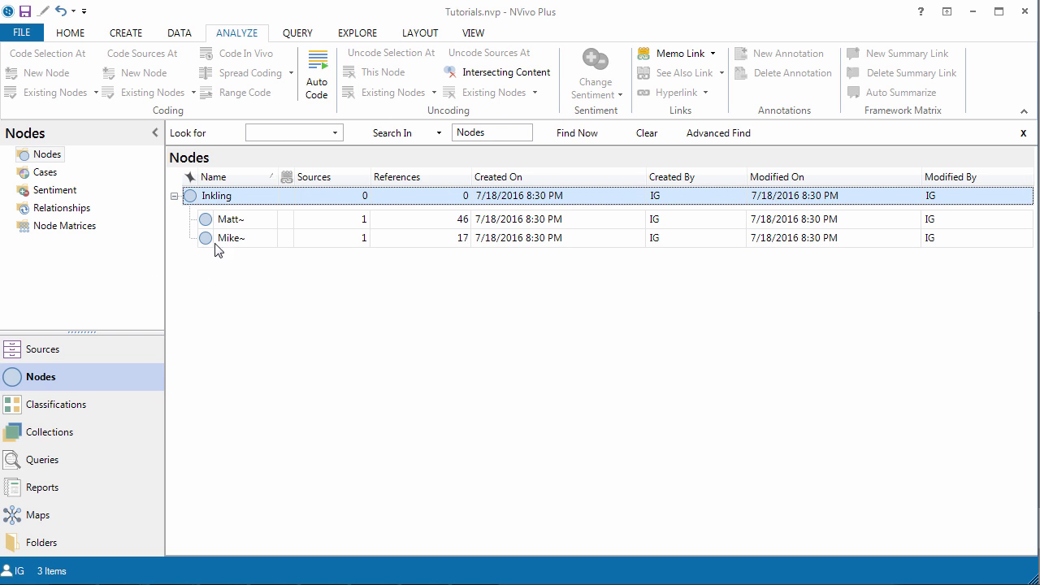
click(228, 221)
double_click(227, 221)
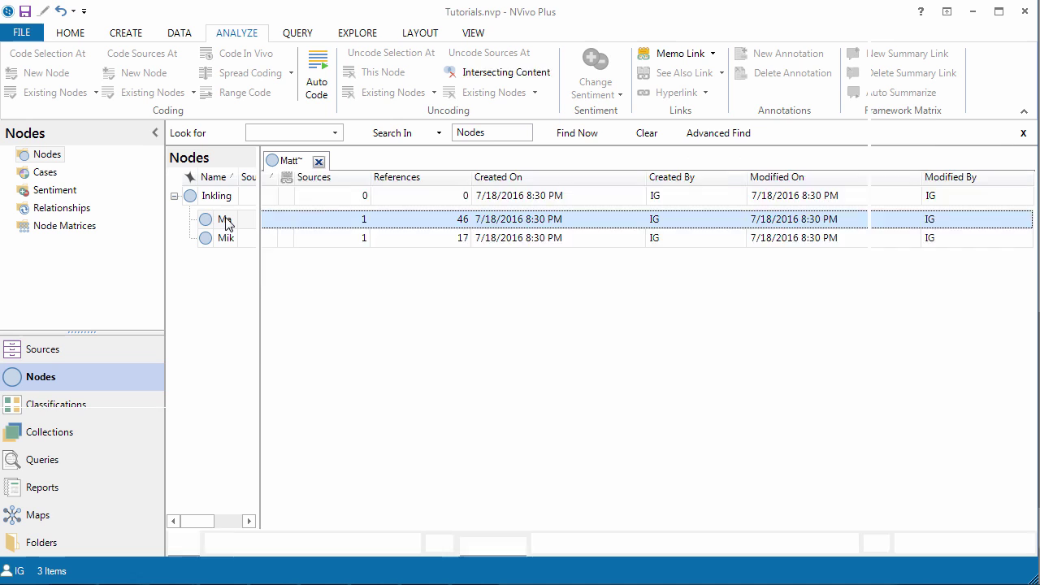
click(226, 239)
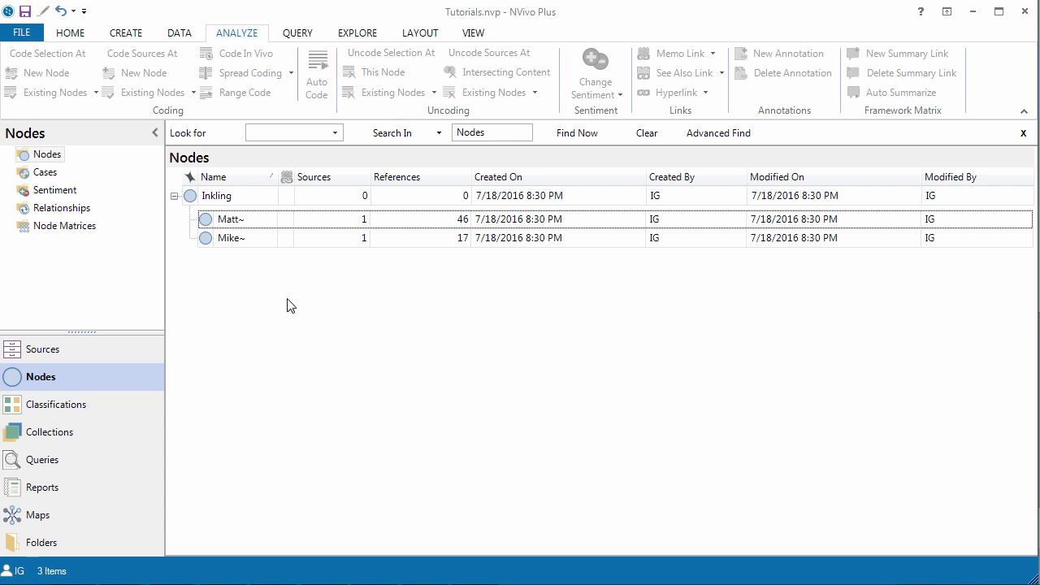
click(297, 218)
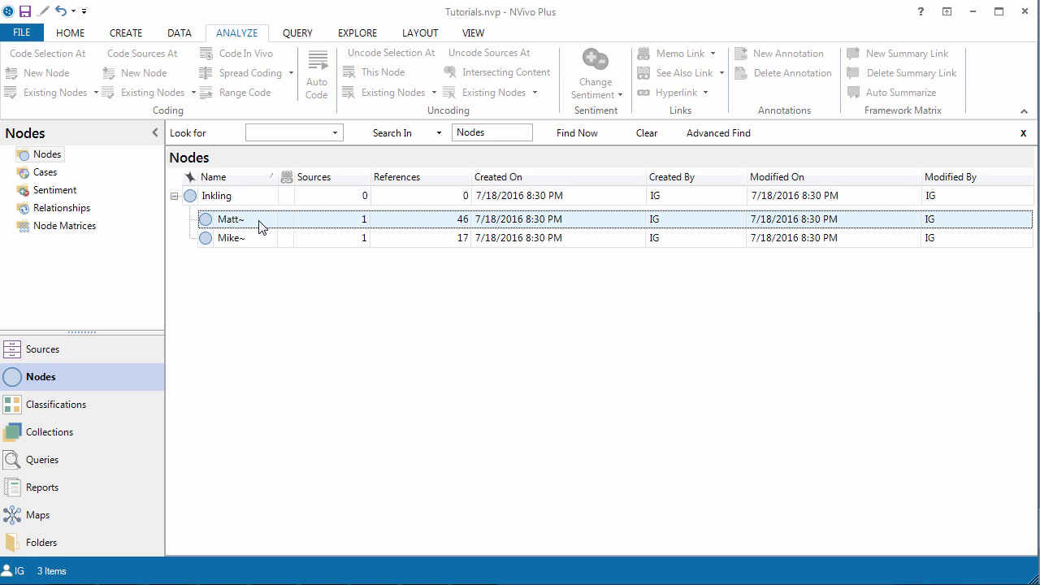
- Create a new node under Cases from Matt~'s content, named 'Matt'
right_click(261, 221)
mouse_move(420, 477)
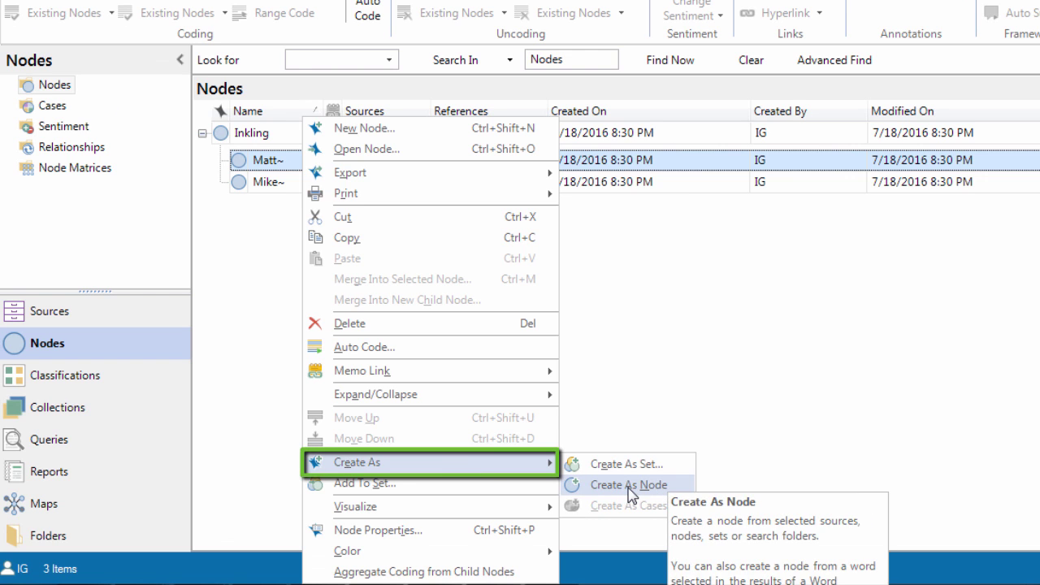
click(629, 486)
click(472, 111)
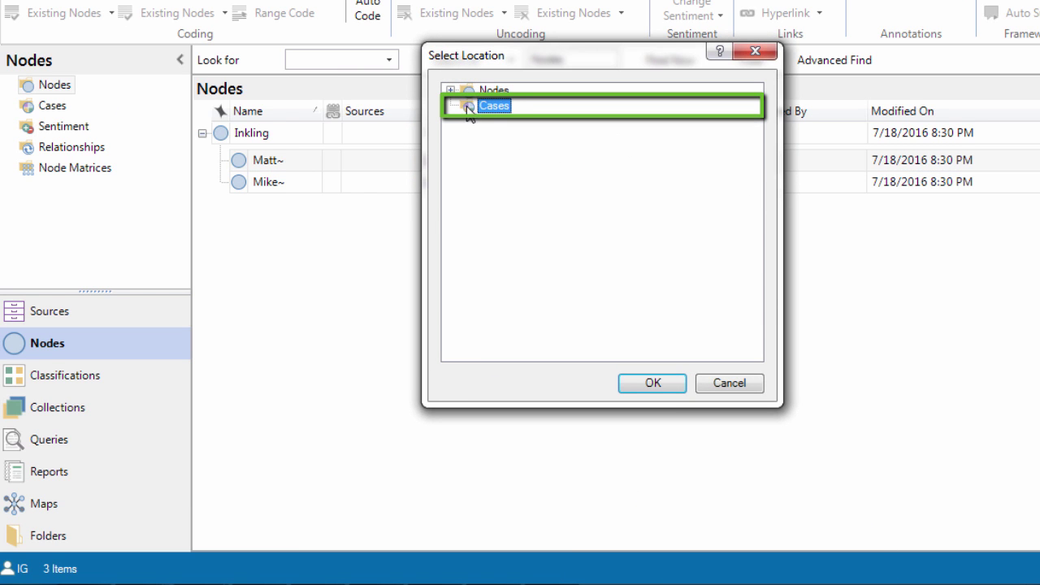
click(651, 383)
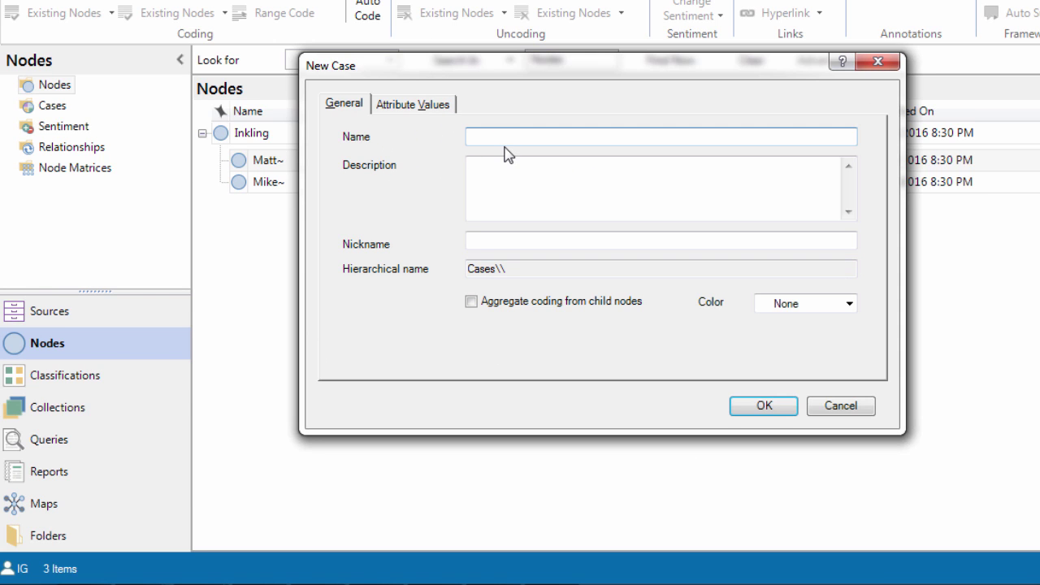
text(Masd)
key(BackSpace)
text(s)
key(BackSpace)
key(BackSpace)
text(tt)
- Classify the Matt case as Interviewee with Gender Male and Age <30 Years
click(438, 109)
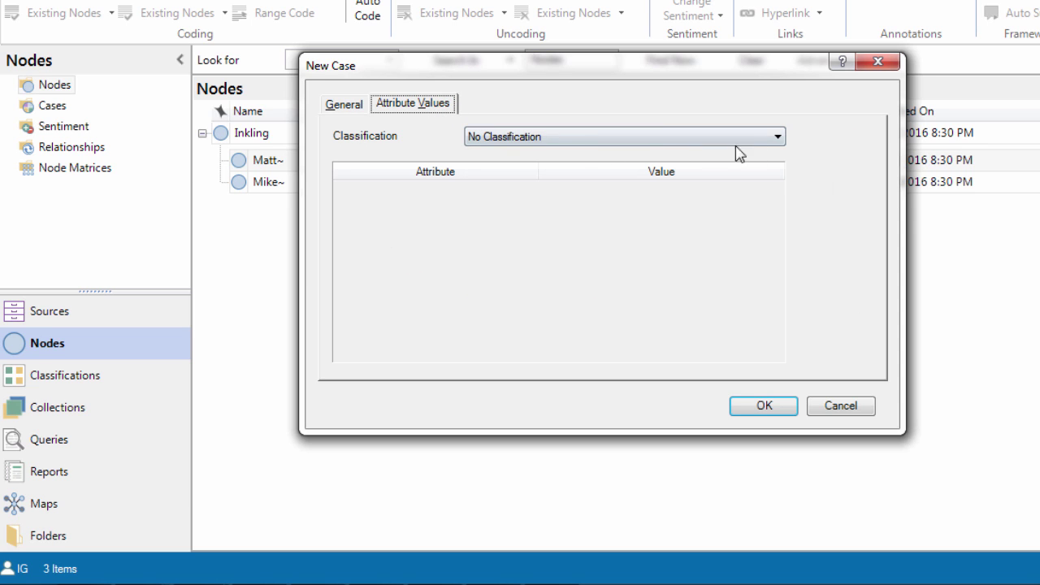
click(778, 137)
click(496, 170)
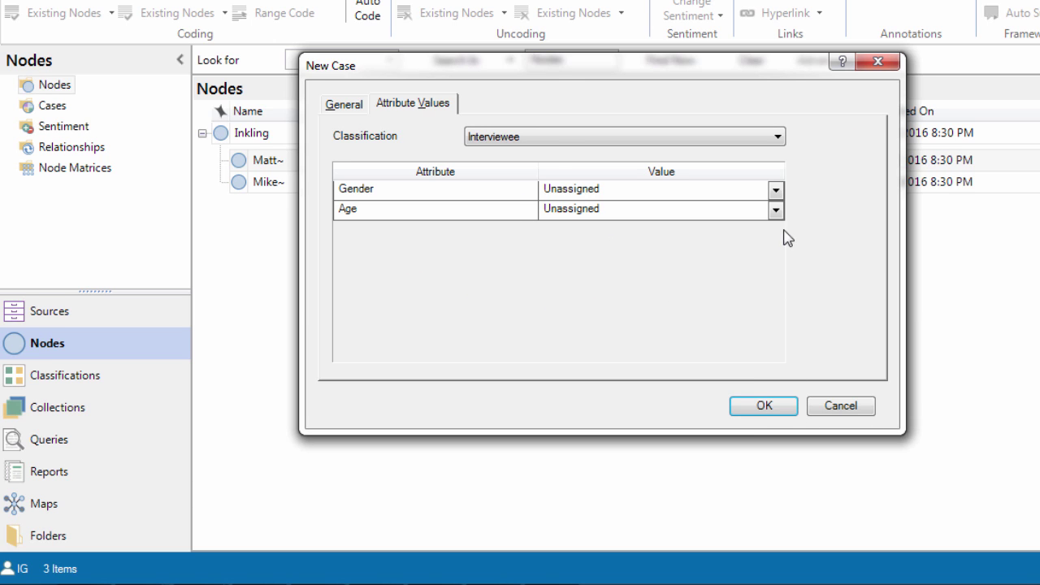
click(776, 189)
click(563, 235)
click(776, 210)
click(578, 255)
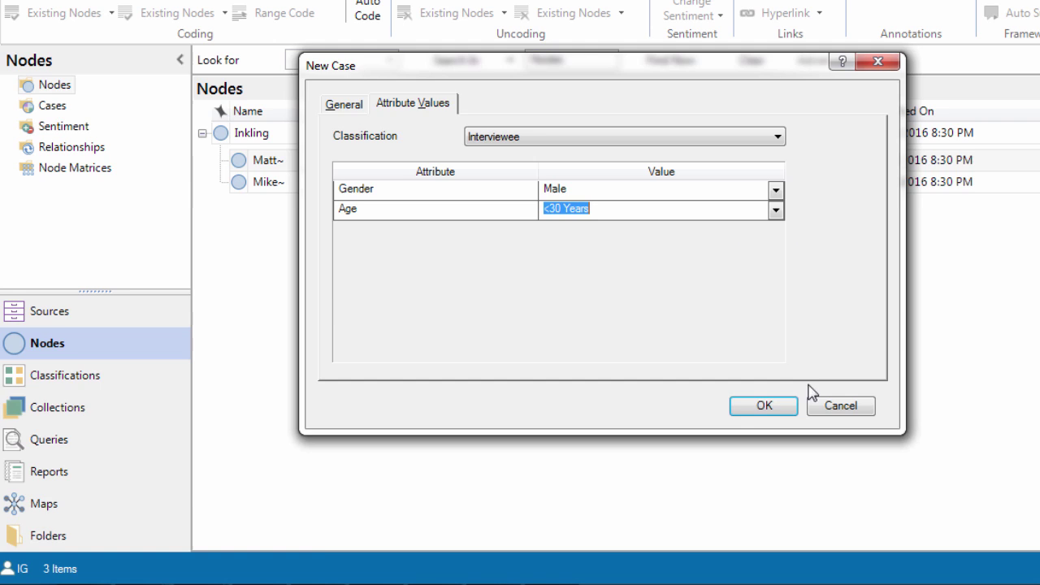
click(766, 412)
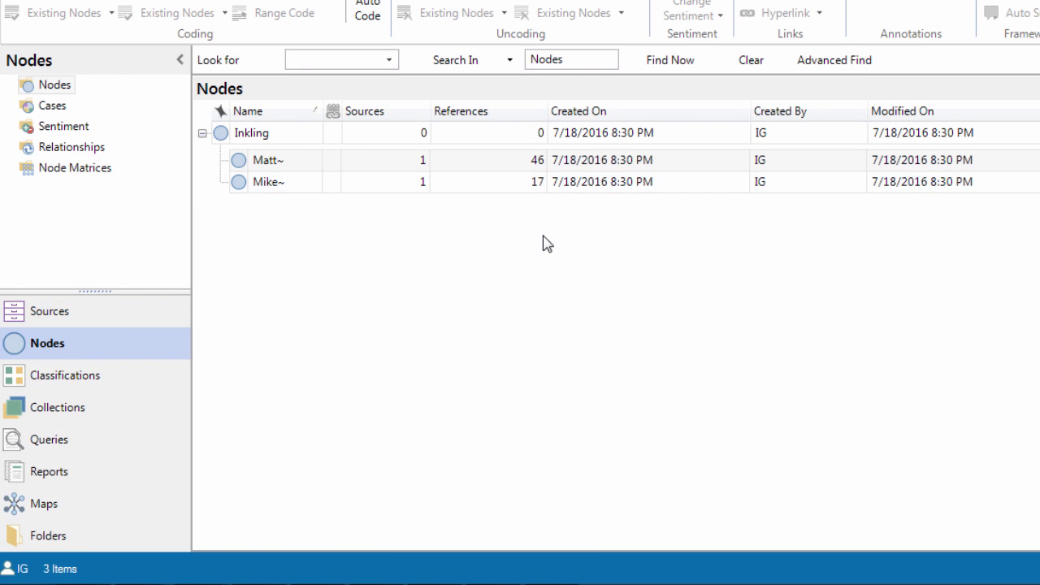
- Open the Matt case from the Cases list to read its 46 references
click(44, 106)
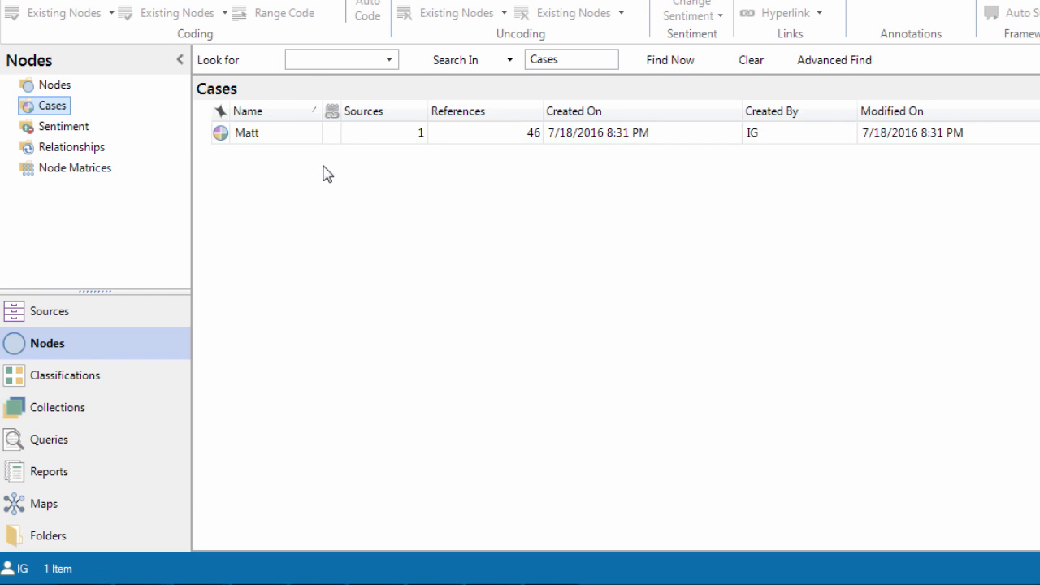
click(244, 134)
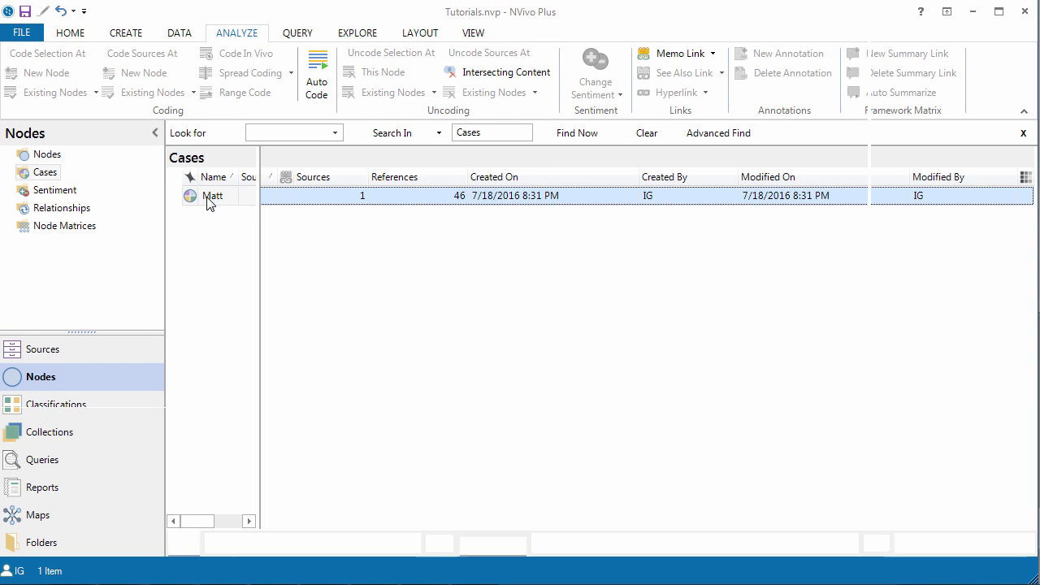
double_click(208, 198)
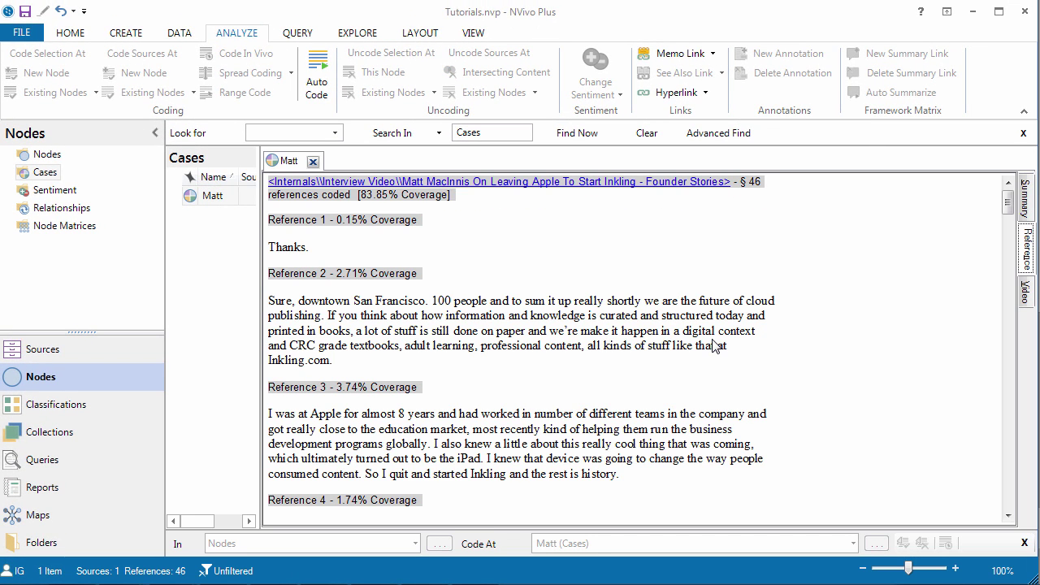
- Set up a Word Frequency query that searches only the selected Matt case
click(297, 32)
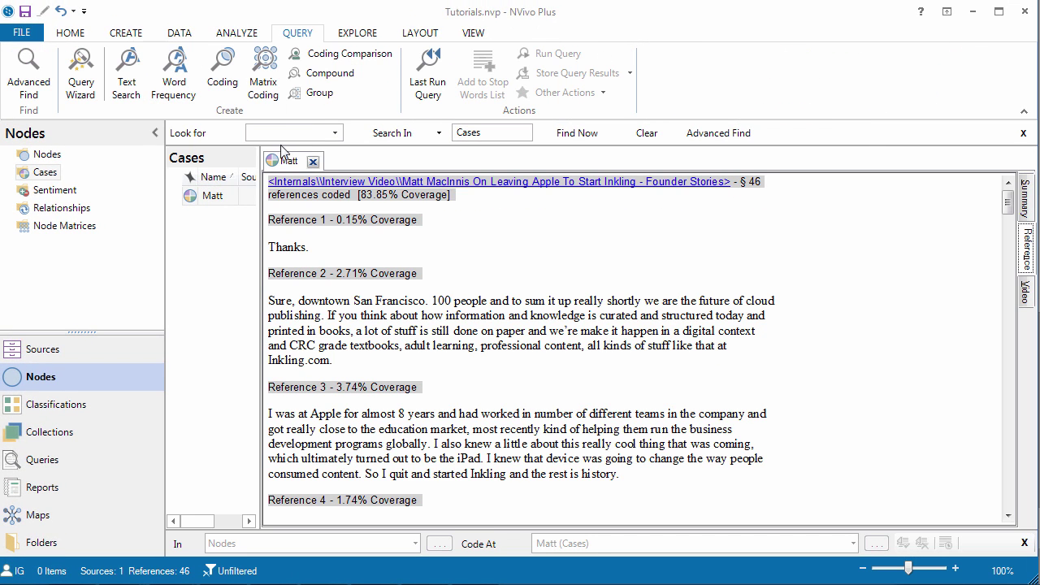
click(173, 74)
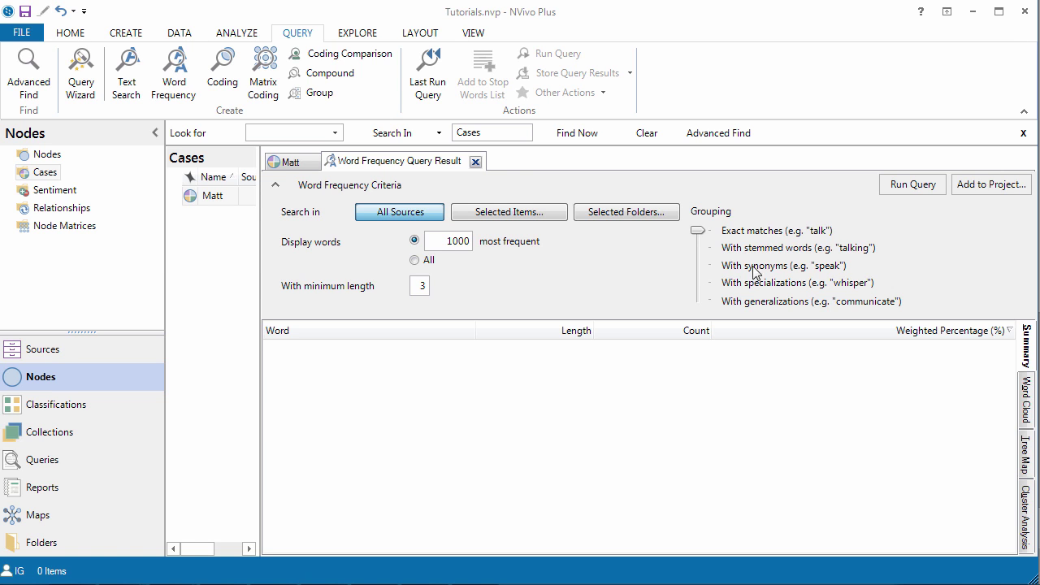
click(533, 214)
click(200, 232)
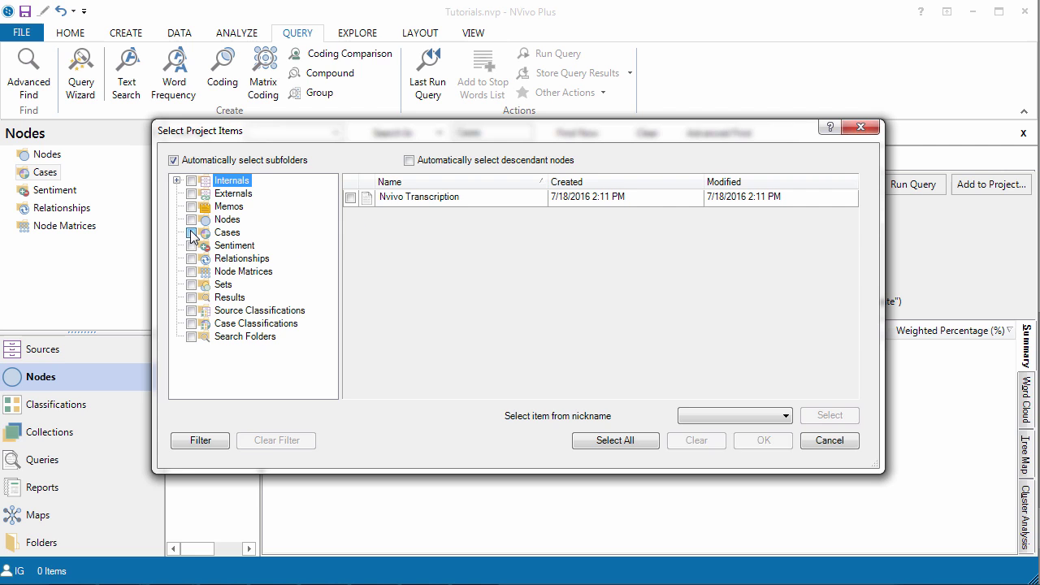
click(226, 234)
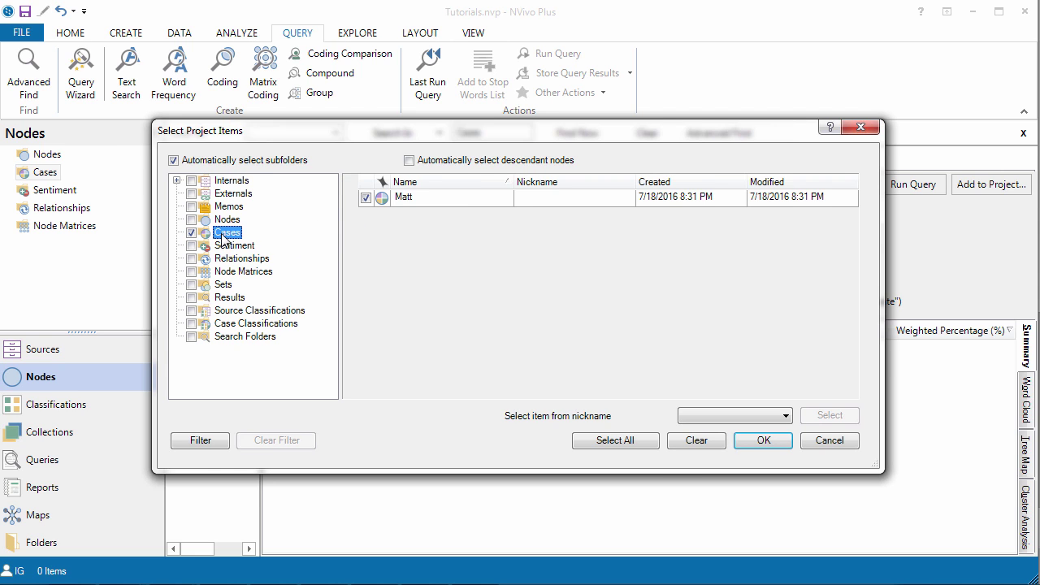
click(408, 199)
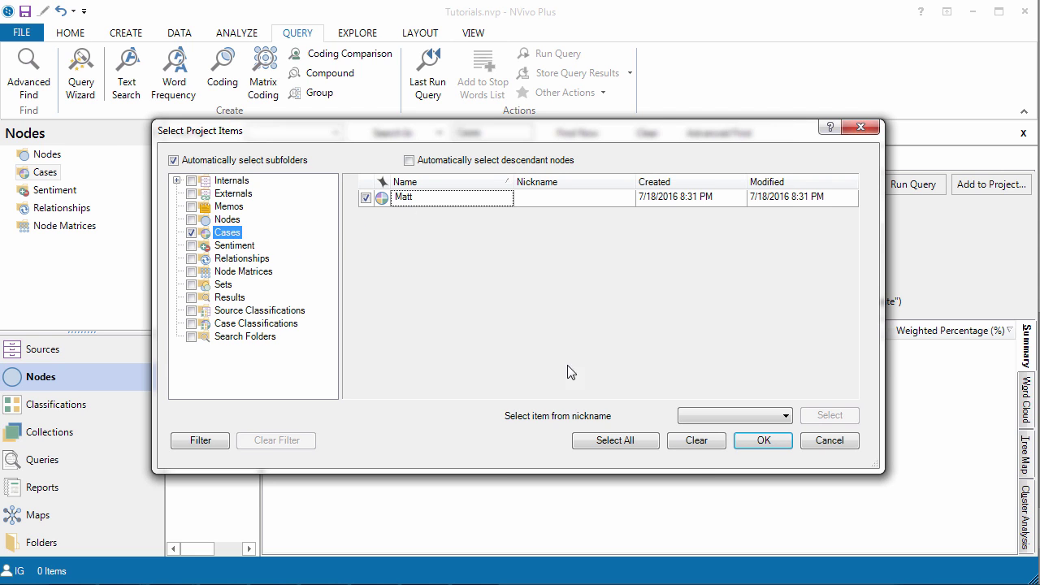
click(762, 441)
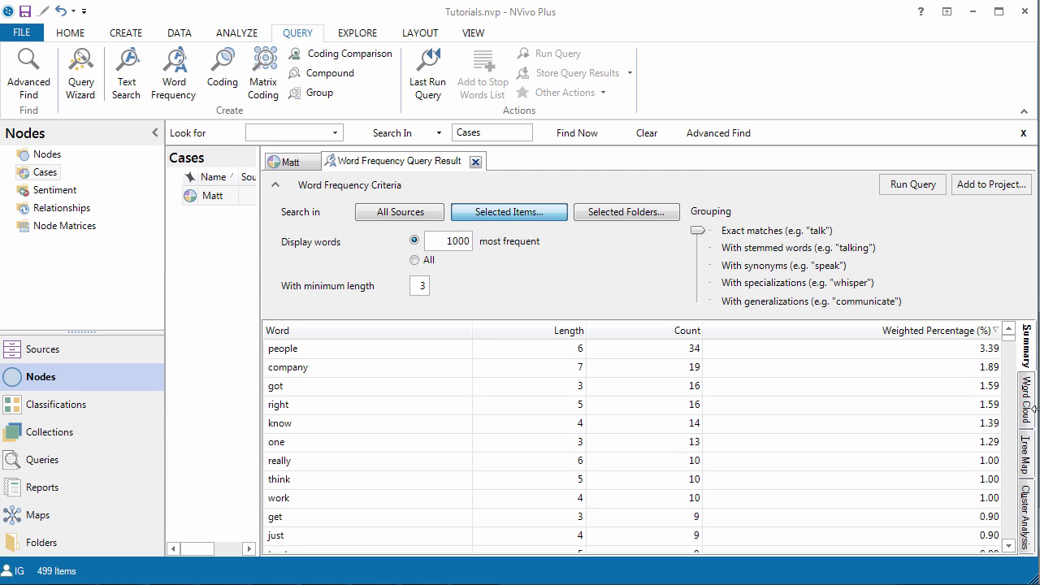
- Switch the Matt word frequency results to the Word Cloud view and scroll through it
click(1026, 416)
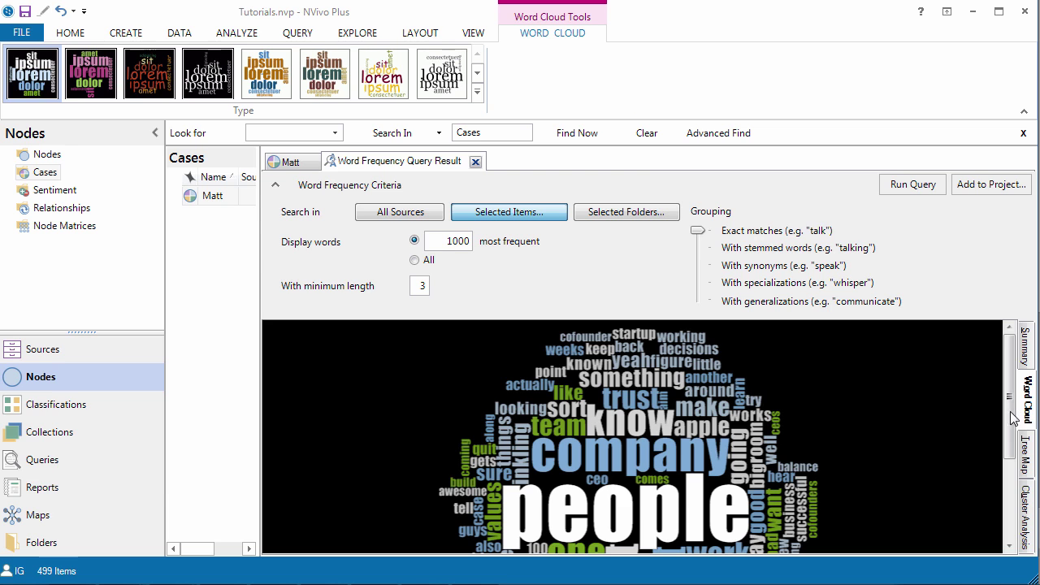
drag(1012, 361, 1013, 418)
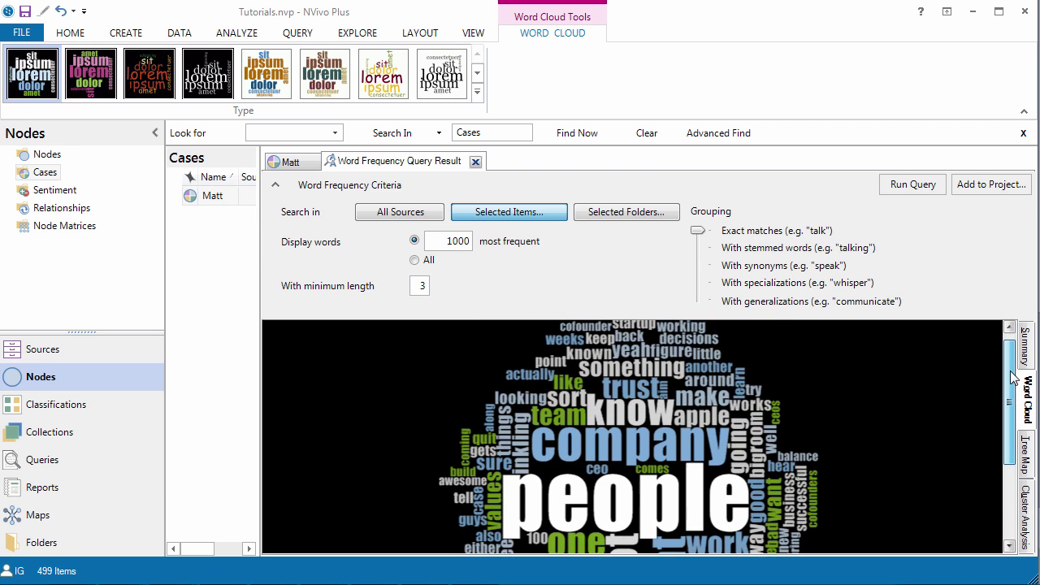
drag(1011, 378, 1014, 420)
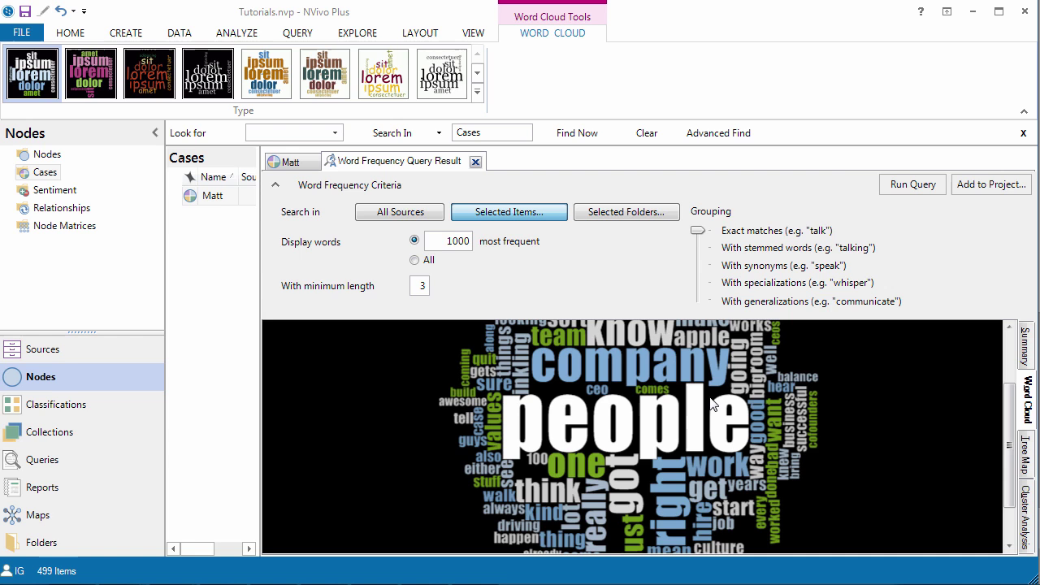
drag(1007, 444, 1007, 390)
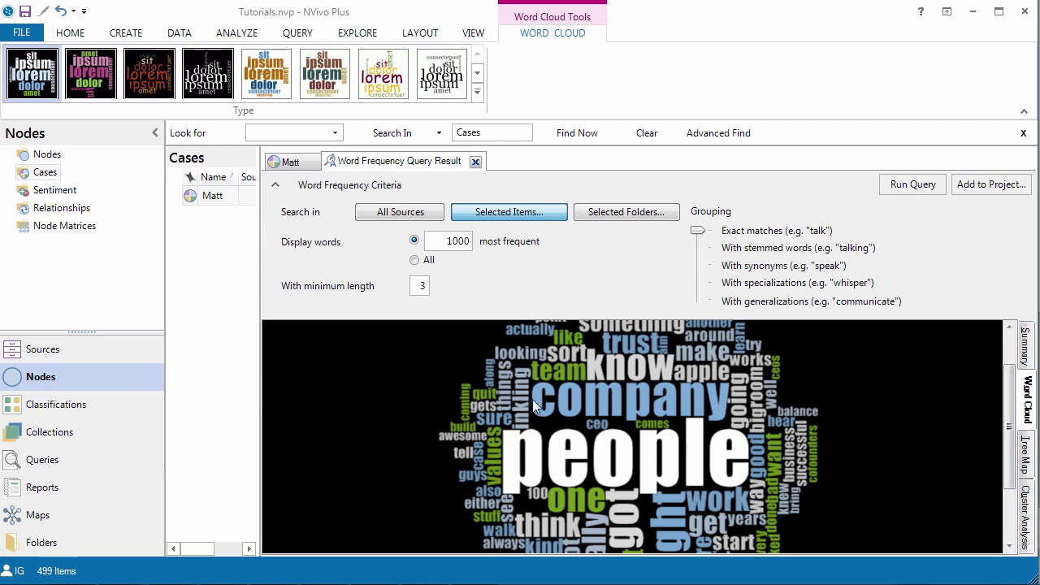